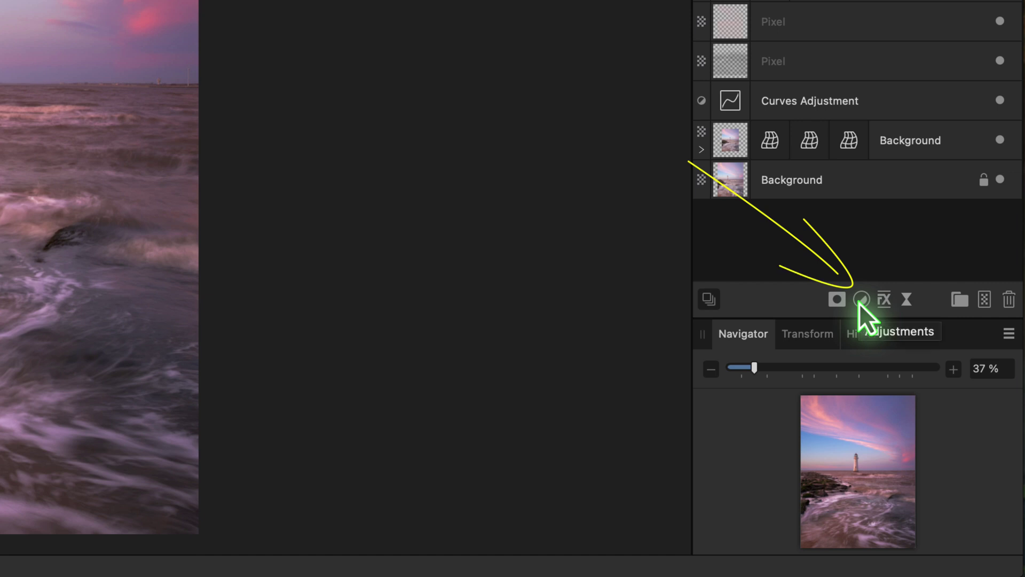
# - Add a Gradient Map adjustment to the lighthouse photo and move its settings dialog up out of the way
pyautogui.click(860, 301)
pyautogui.scroll(-5, 860, 302)
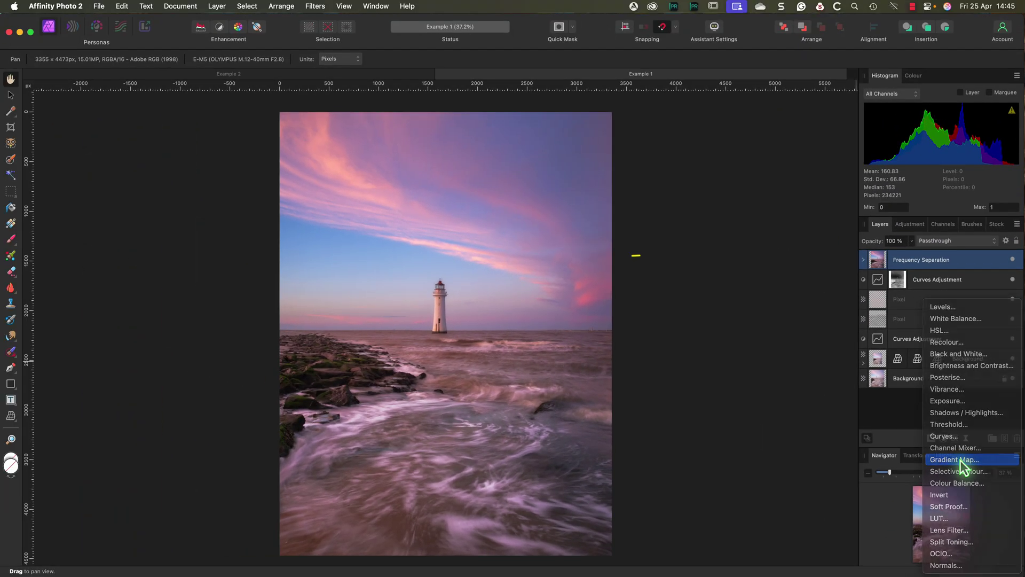
pyautogui.click(896, 344)
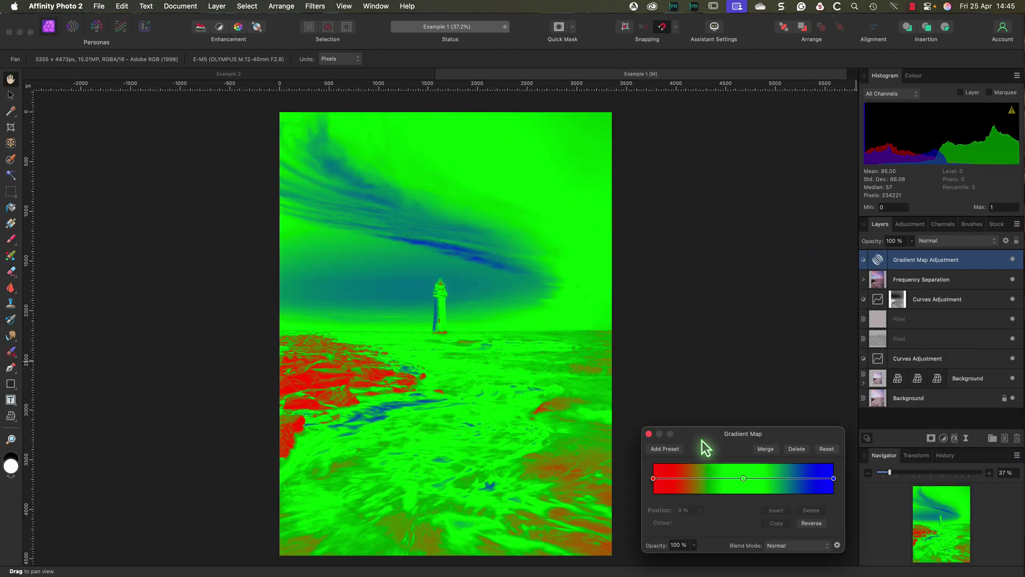
pyautogui.moveTo(705, 448); pyautogui.dragTo(697, 295)
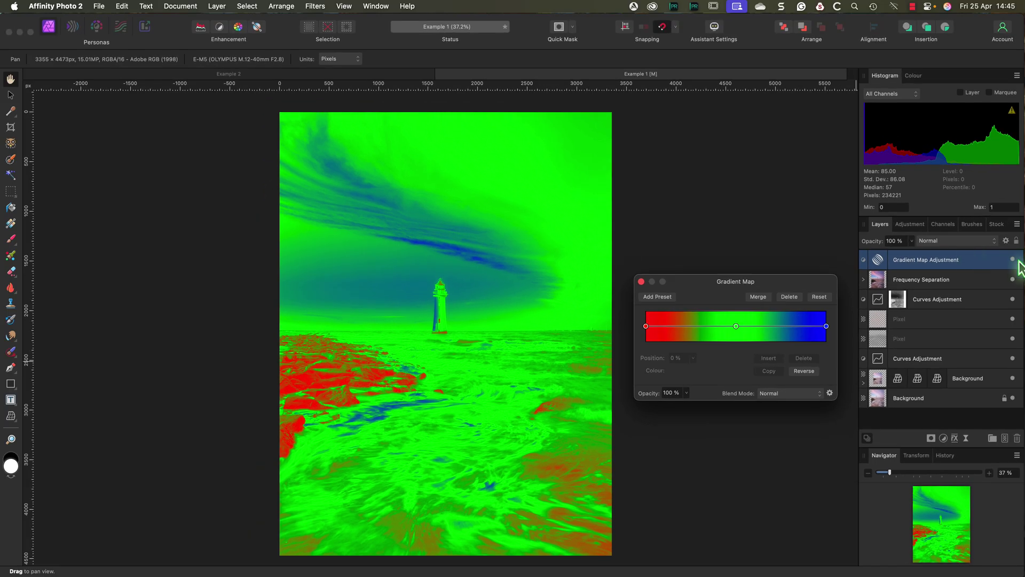
pyautogui.click(1013, 260)
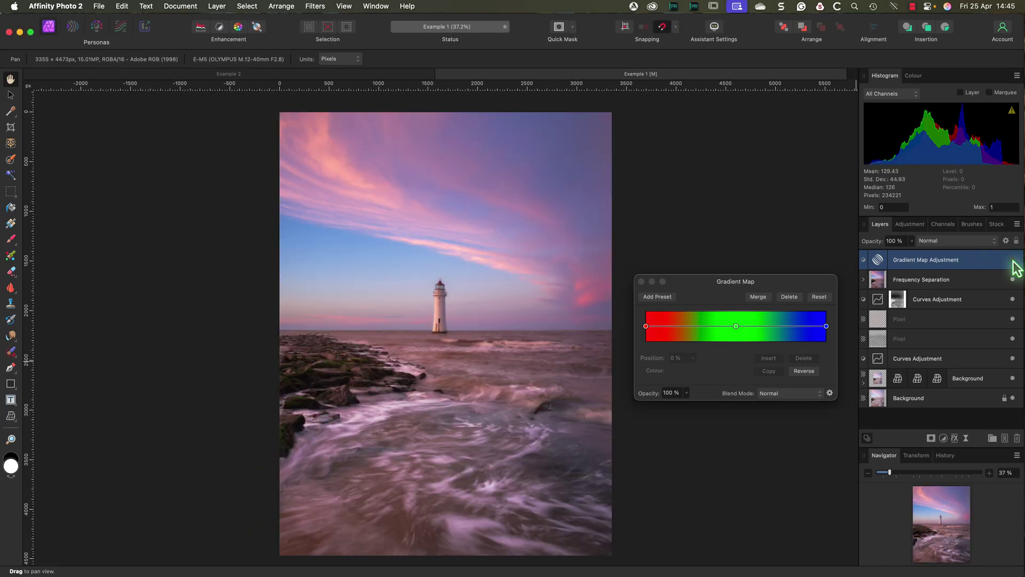
pyautogui.click(1013, 260)
pyautogui.click(1013, 260)
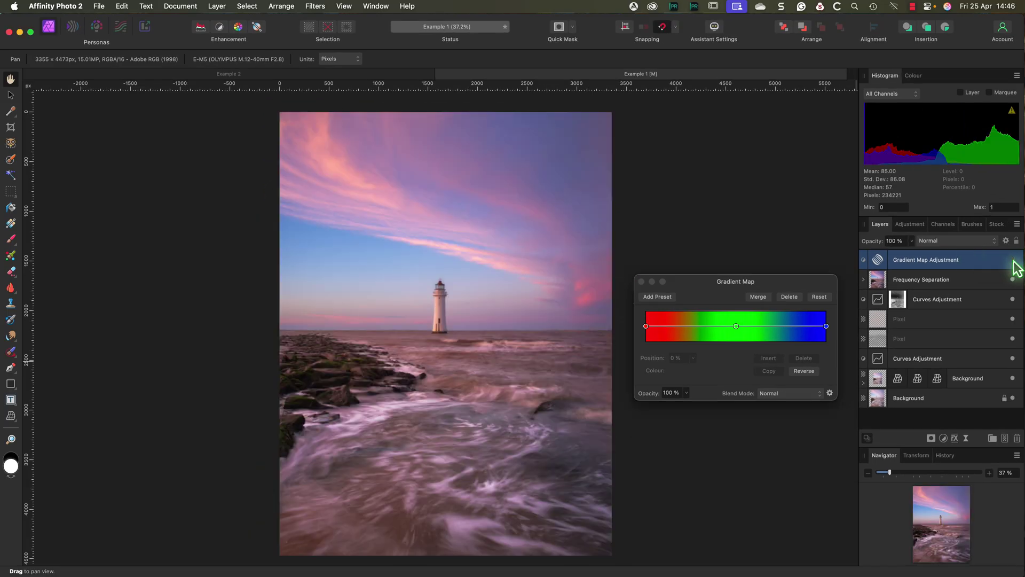
pyautogui.click(1013, 260)
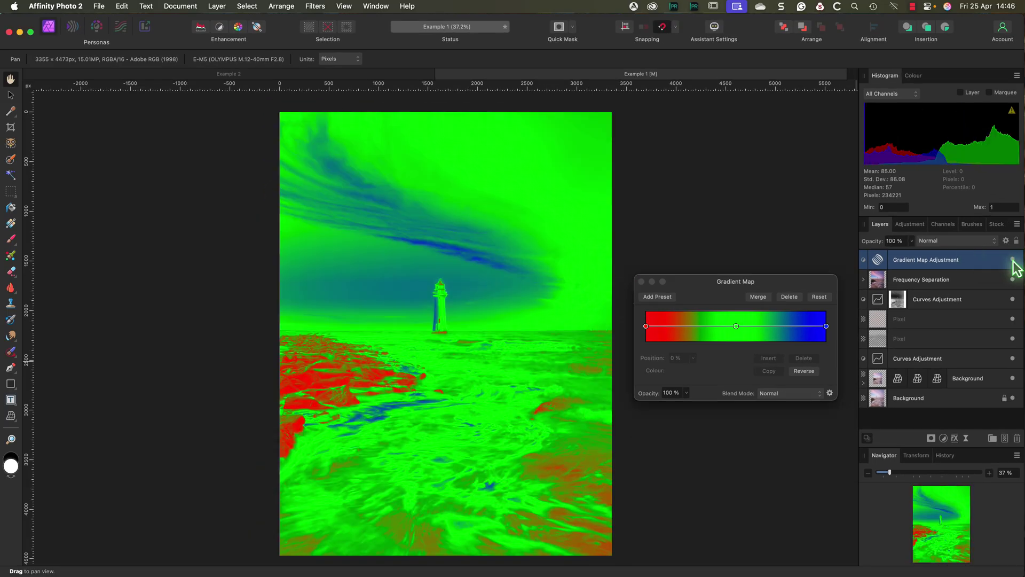
pyautogui.click(1013, 260)
pyautogui.click(1013, 260)
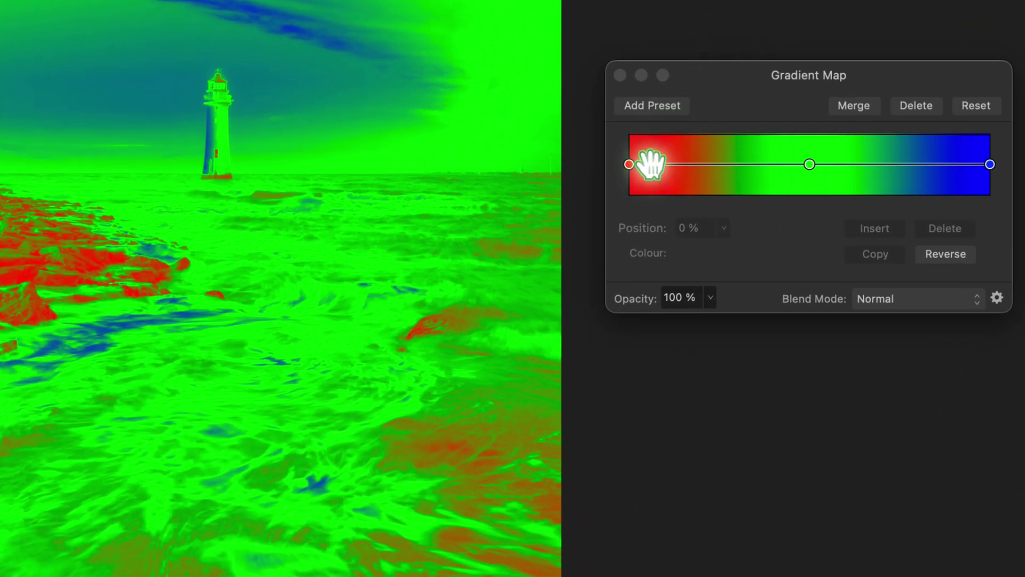
# - Change the gradient map's dark-end red stop to black using the Hue colour field
pyautogui.click(629, 165)
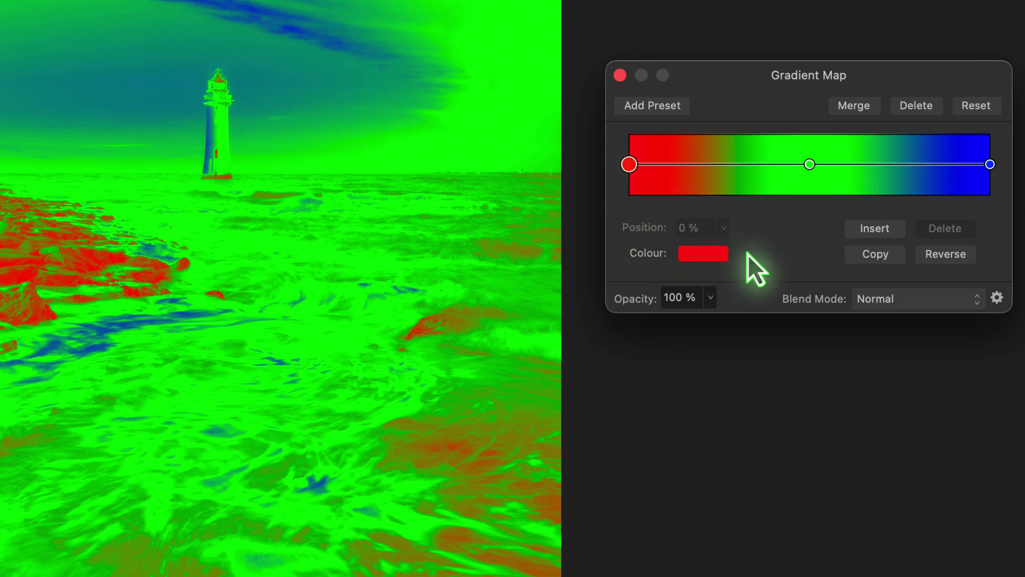
pyautogui.click(708, 259)
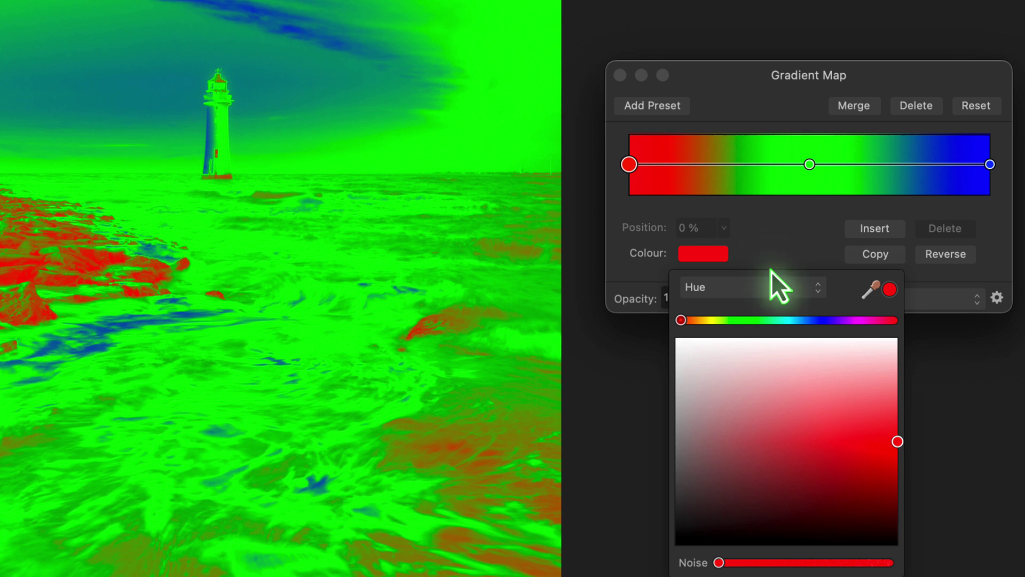
pyautogui.click(809, 288)
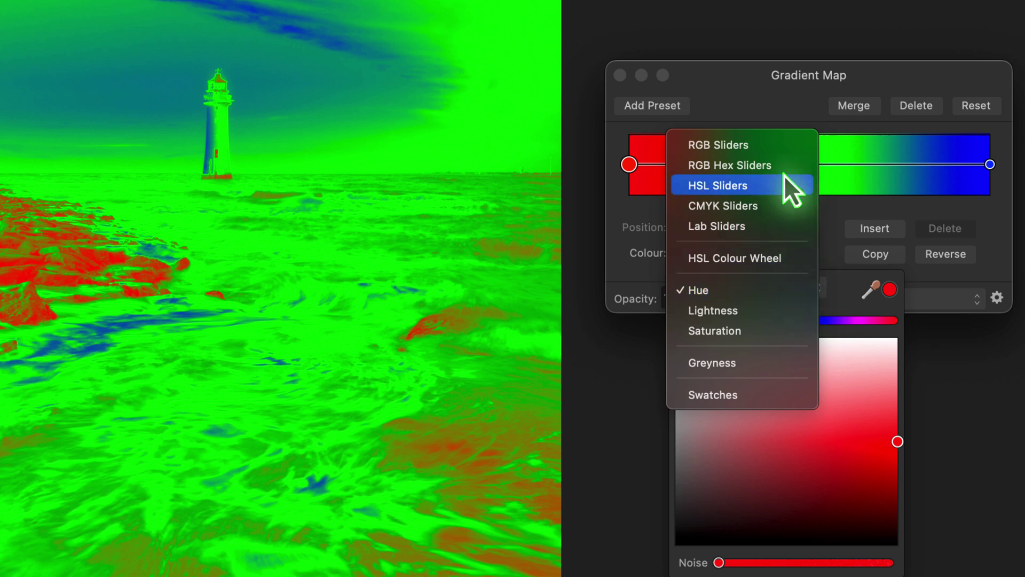
pyautogui.click(777, 291)
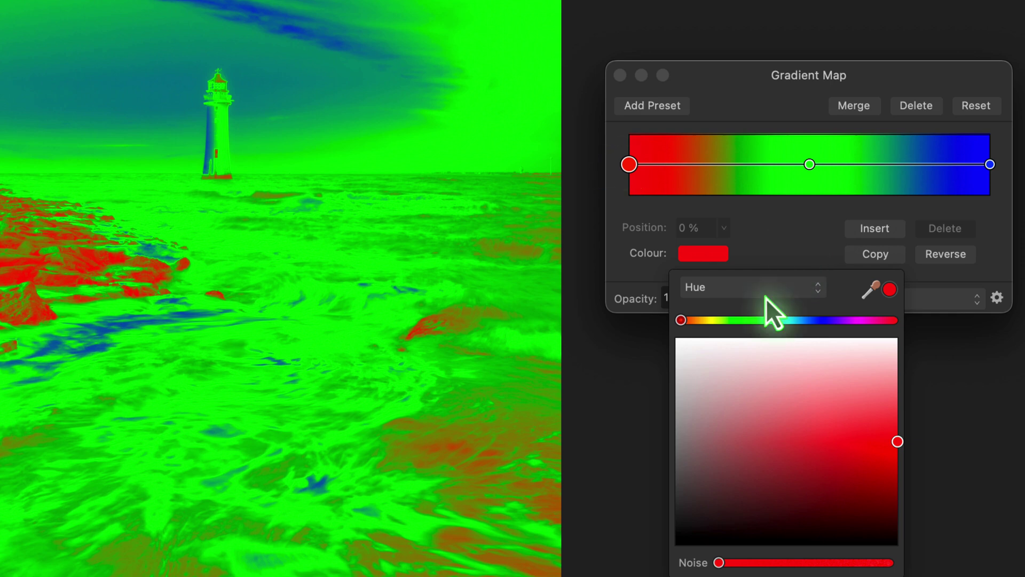
pyautogui.moveTo(873, 438); pyautogui.dragTo(667, 572)
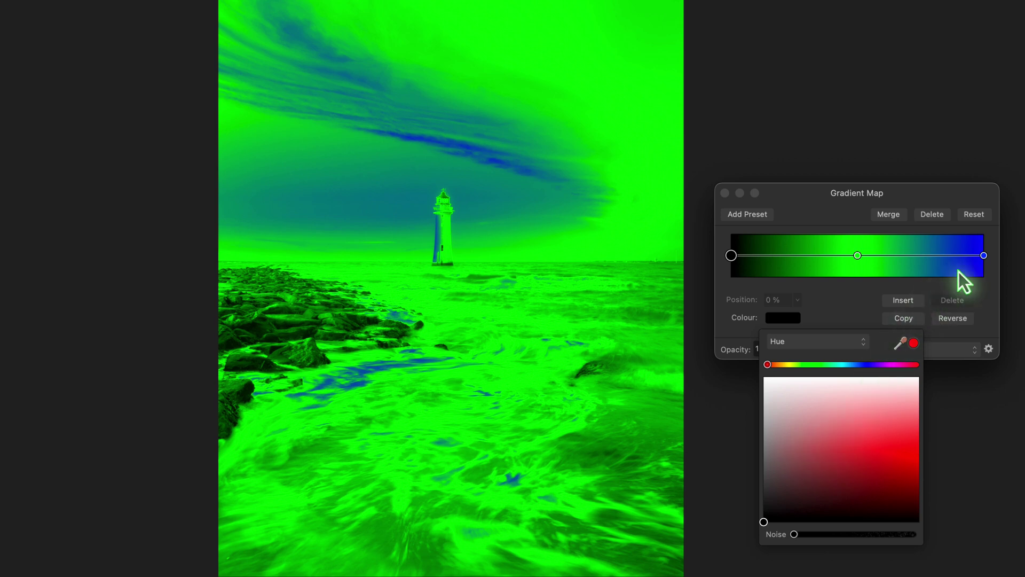
# - Change the gradient's light-end blue stop to white
pyautogui.click(984, 256)
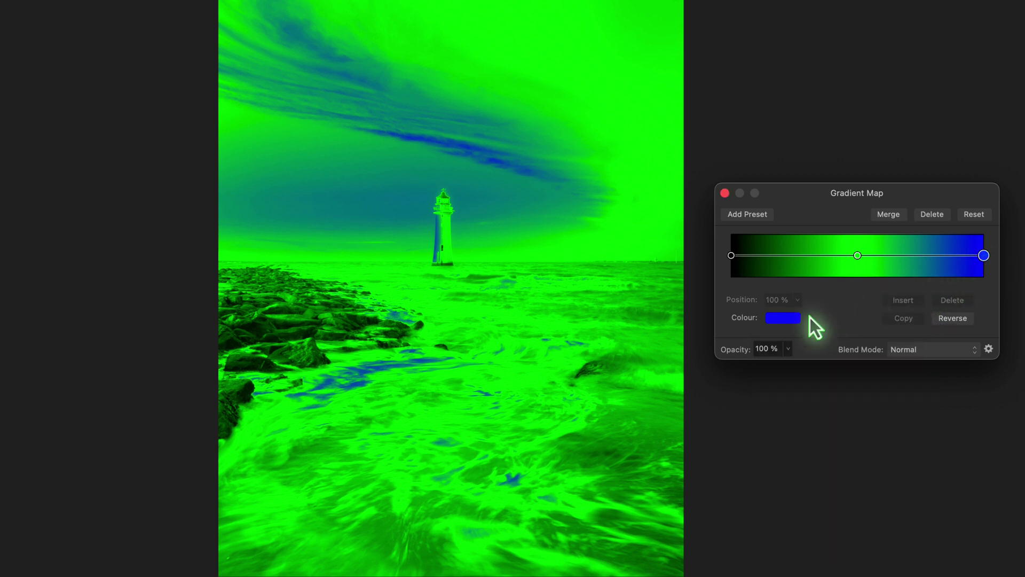
pyautogui.click(791, 318)
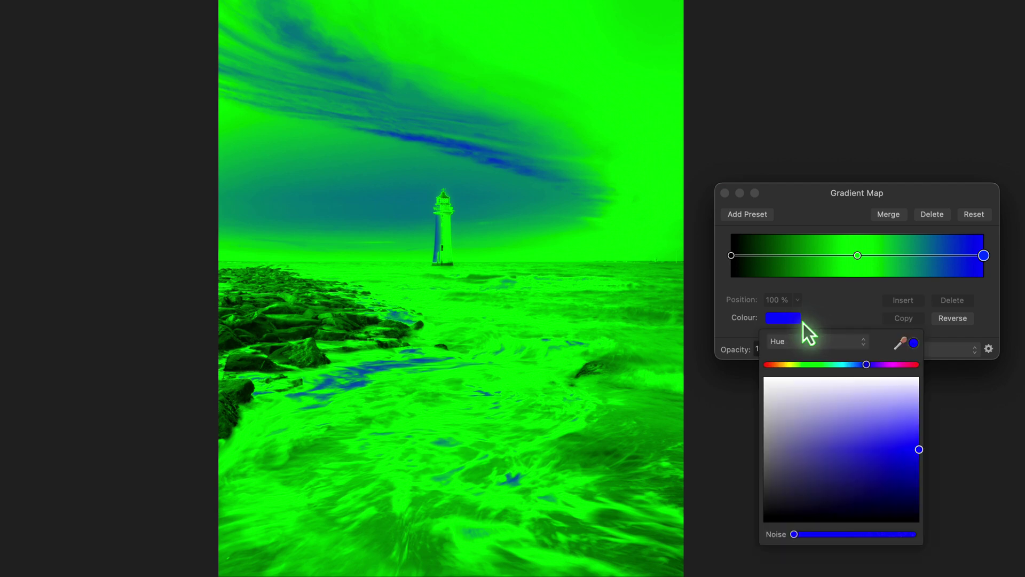
pyautogui.moveTo(918, 451); pyautogui.dragTo(756, 376)
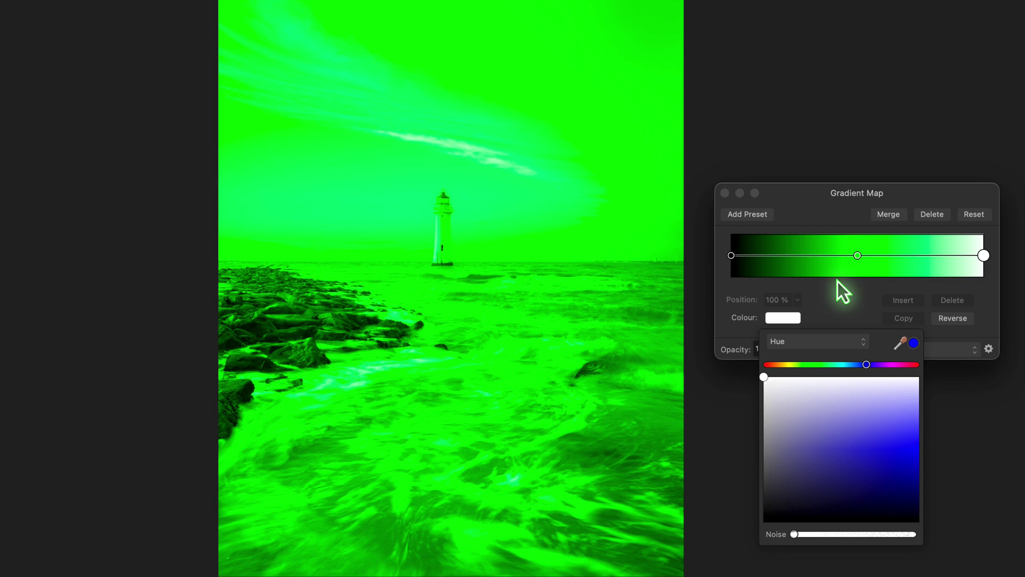
# - Set the middle 50% stop to grey with RGB Sliders at R 128, G 128, B 128
pyautogui.click(857, 255)
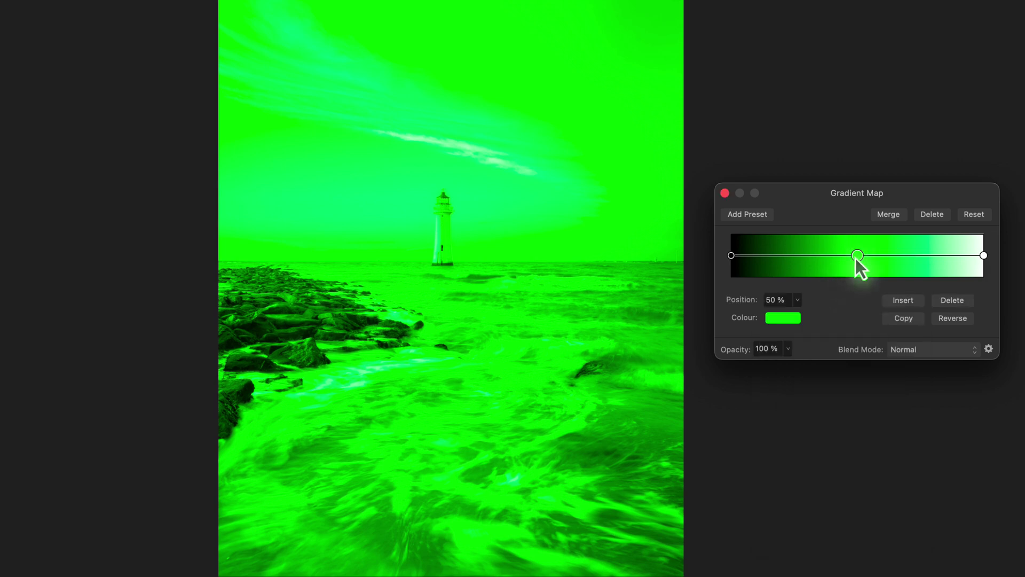
pyautogui.click(797, 323)
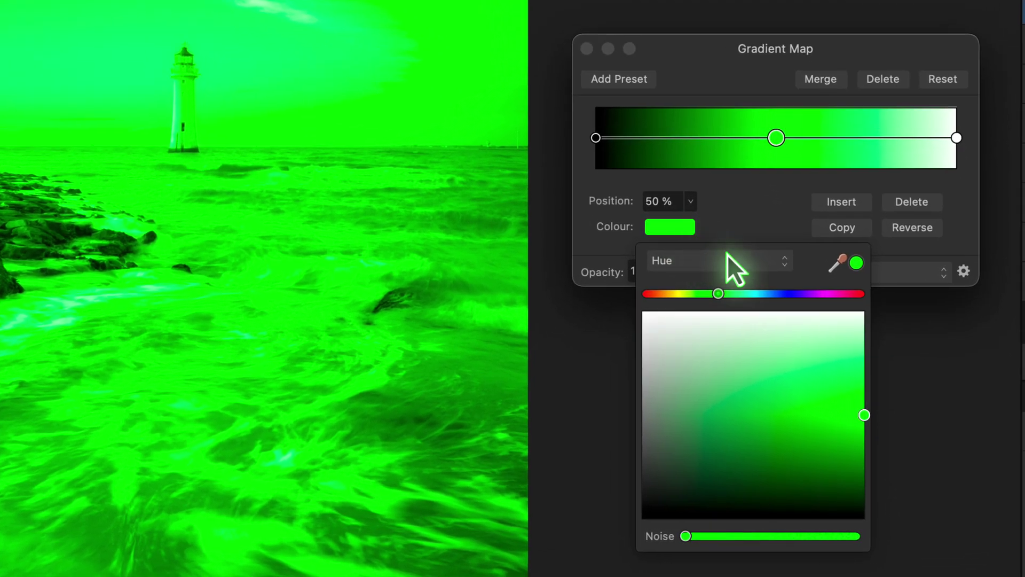
pyautogui.click(733, 264)
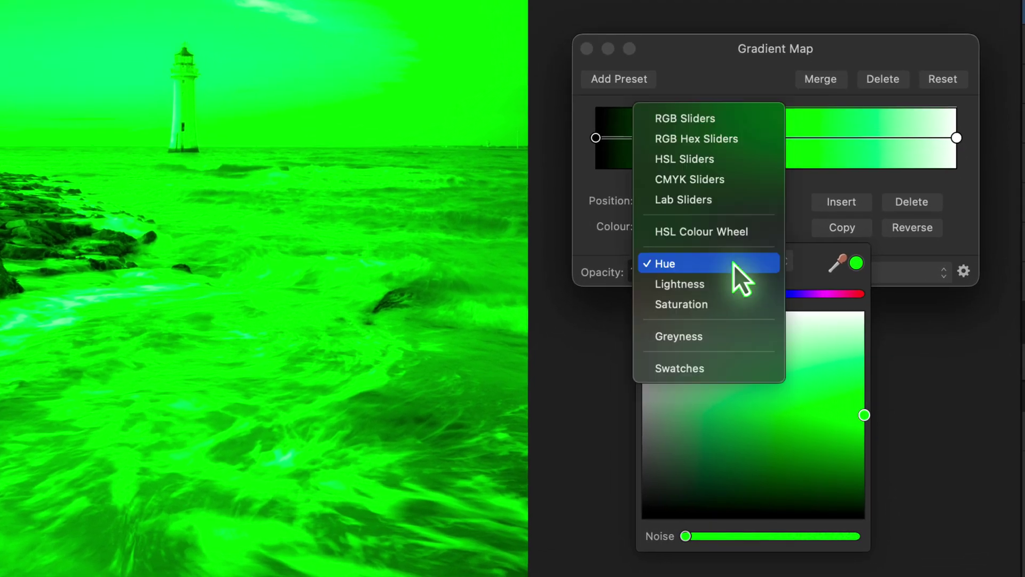
pyautogui.click(714, 117)
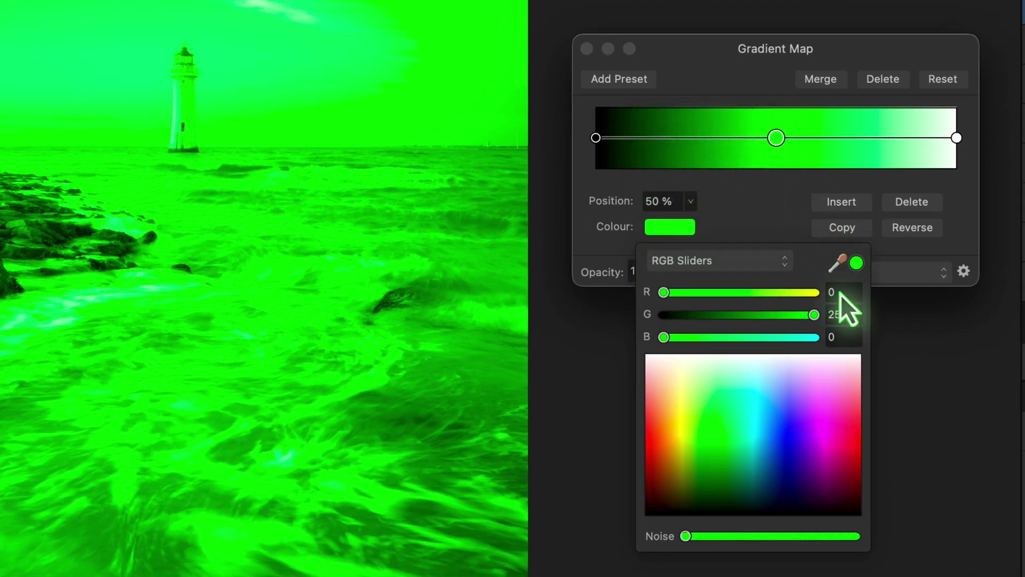
pyautogui.click(846, 290)
pyautogui.write('128')
pyautogui.click(854, 316)
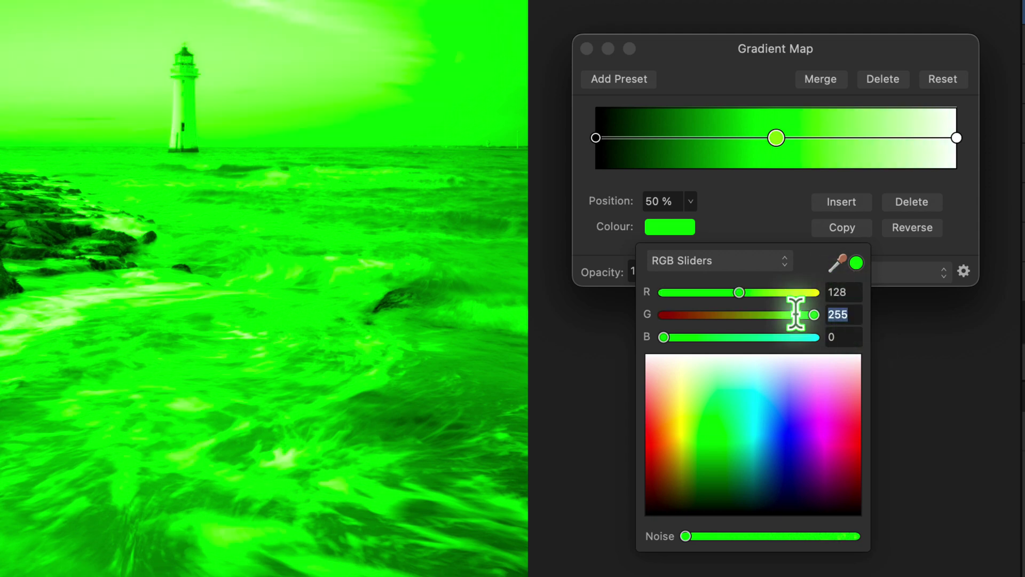
pyautogui.write('128')
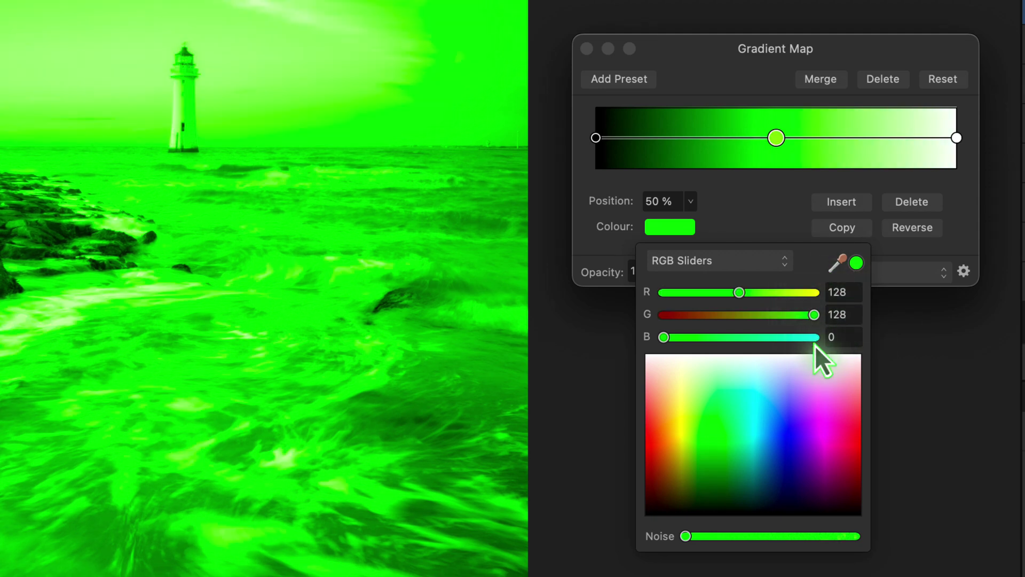
pyautogui.click(834, 340)
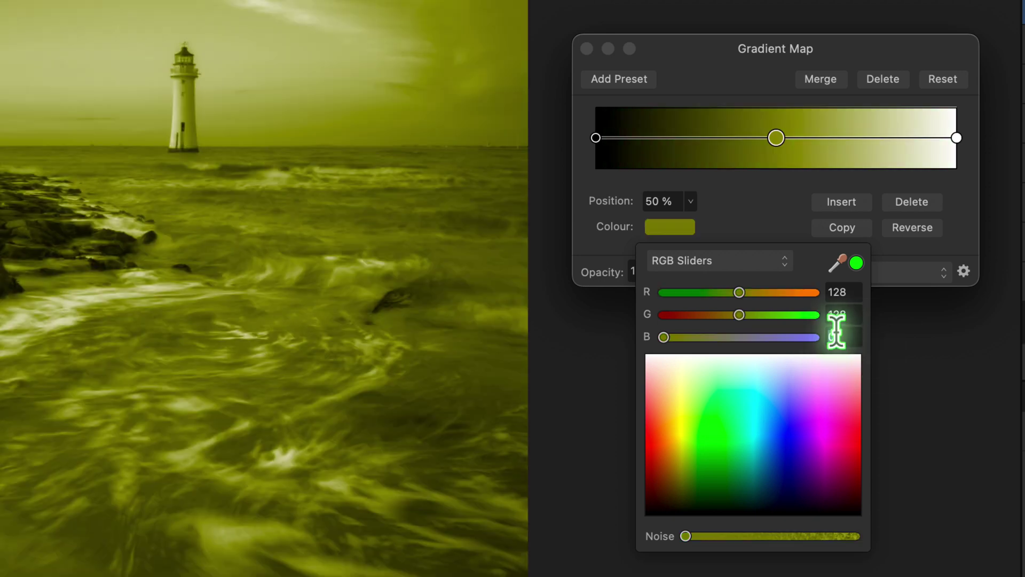
pyautogui.write('128')
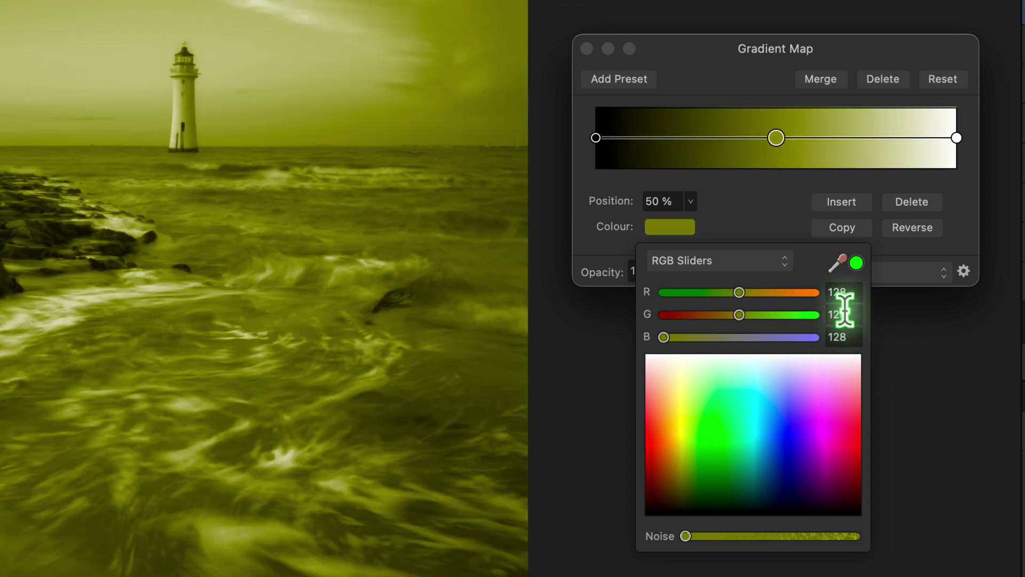
pyautogui.press('Tab')
# - Reopen the middle stop's colour picker and switch it back to Hue mode
pyautogui.click(768, 202)
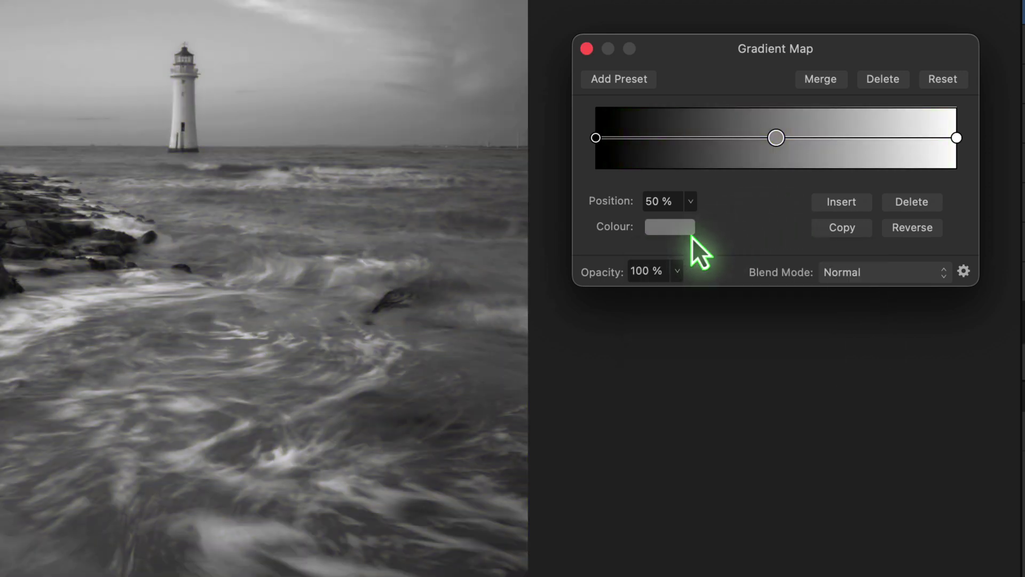
pyautogui.click(690, 233)
pyautogui.click(701, 268)
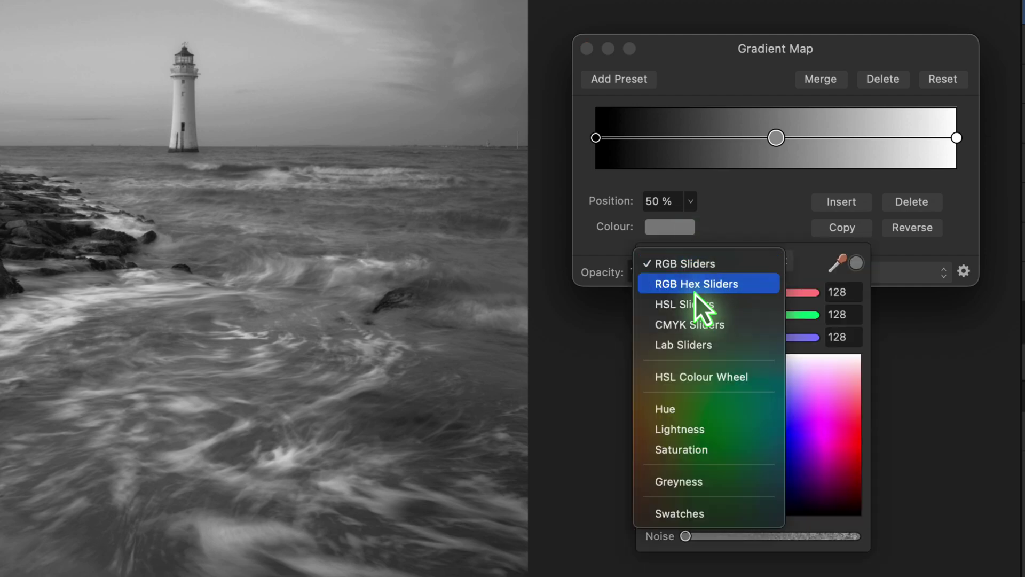
pyautogui.click(685, 411)
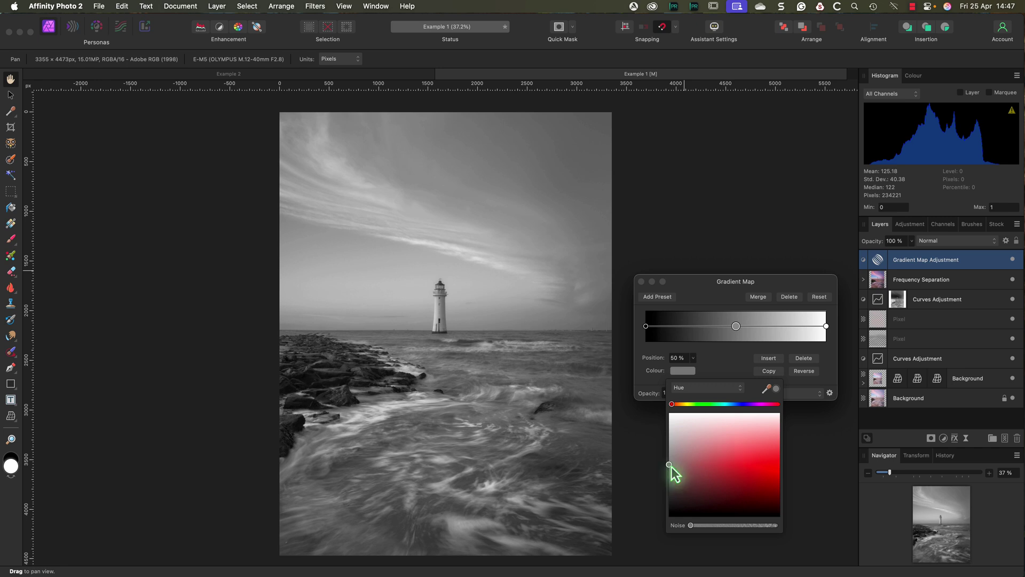
# - Nudge the middle grey stop slightly toward white, then close the colour picker
pyautogui.moveTo(670, 465)
pyautogui.mouseDown()
pyautogui.moveTo(672, 432)
pyautogui.moveTo(669, 492)
pyautogui.moveTo(670, 460)
pyautogui.mouseUp()
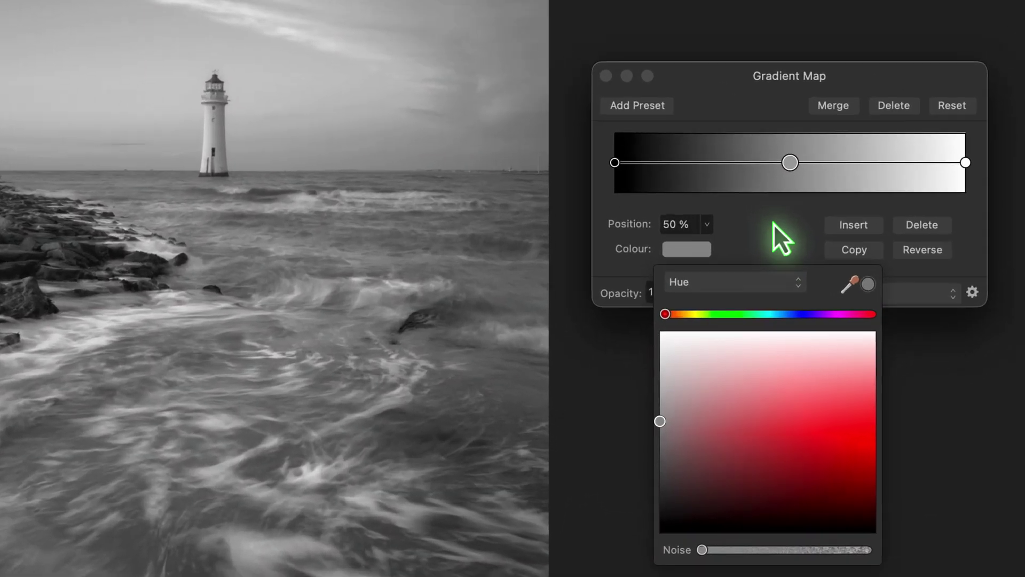
pyautogui.click(739, 325)
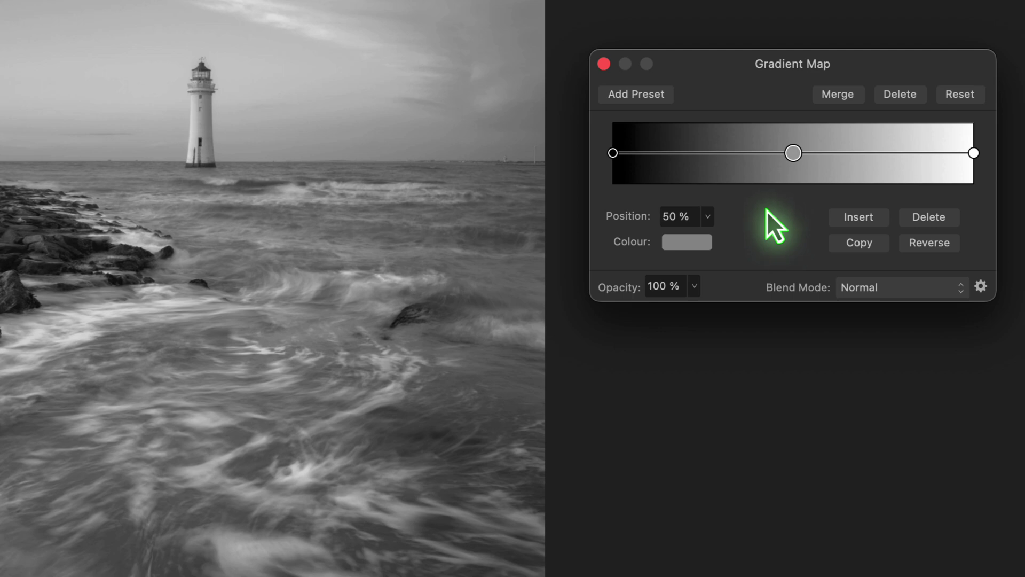
# - Insert new gradient stops at 25% and 75% from the 0% and 50% stops
pyautogui.click(614, 155)
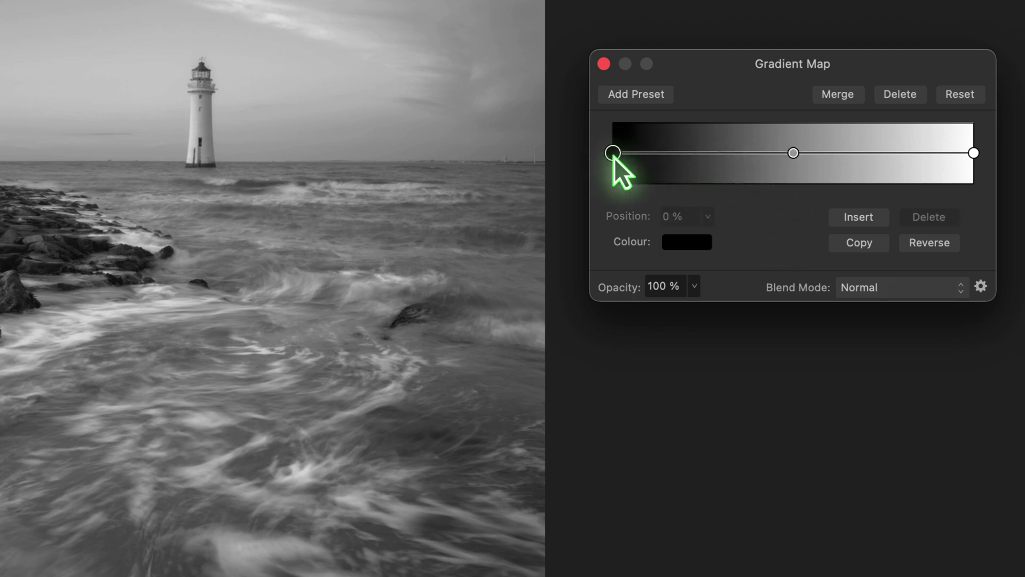
pyautogui.click(850, 219)
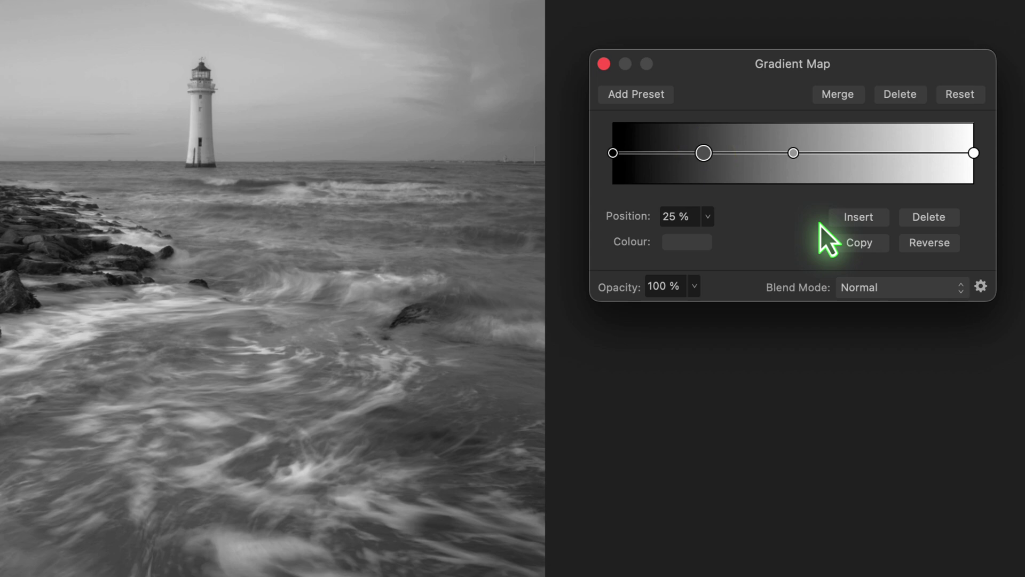
pyautogui.click(794, 154)
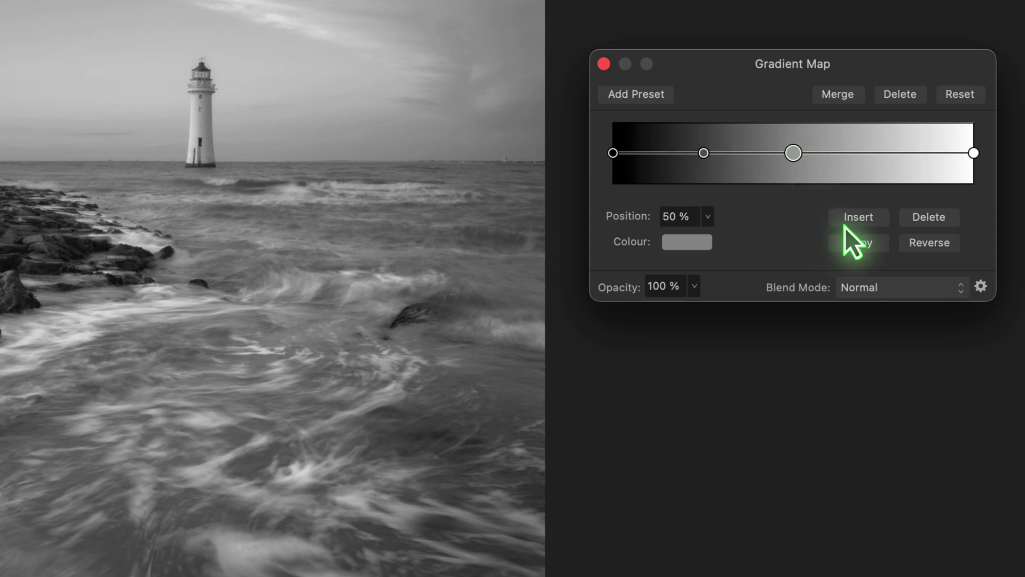
pyautogui.click(860, 214)
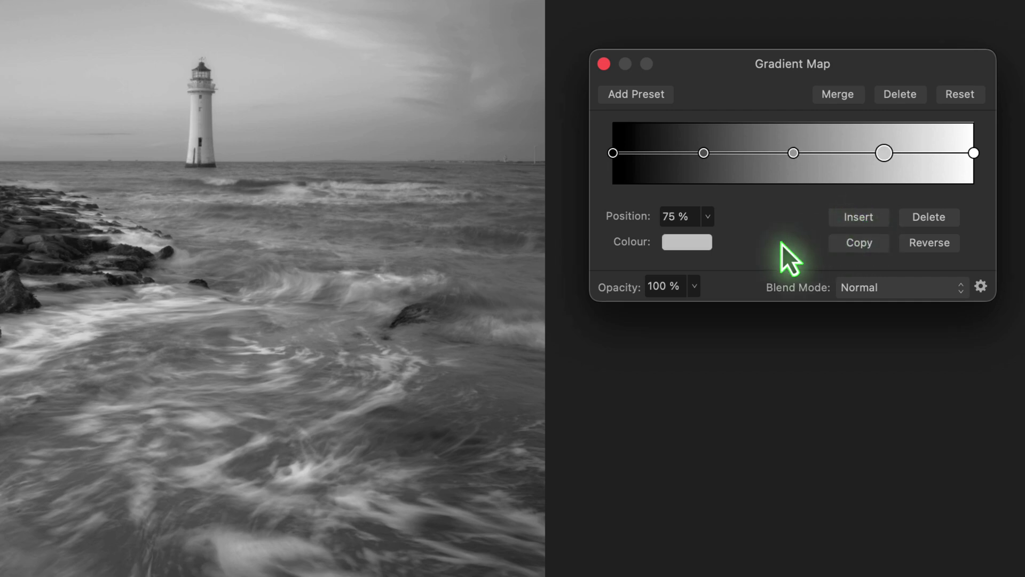
# - Lighten the grey of the 75% gradient stop after inspecting the 25% stop's colour
pyautogui.click(704, 154)
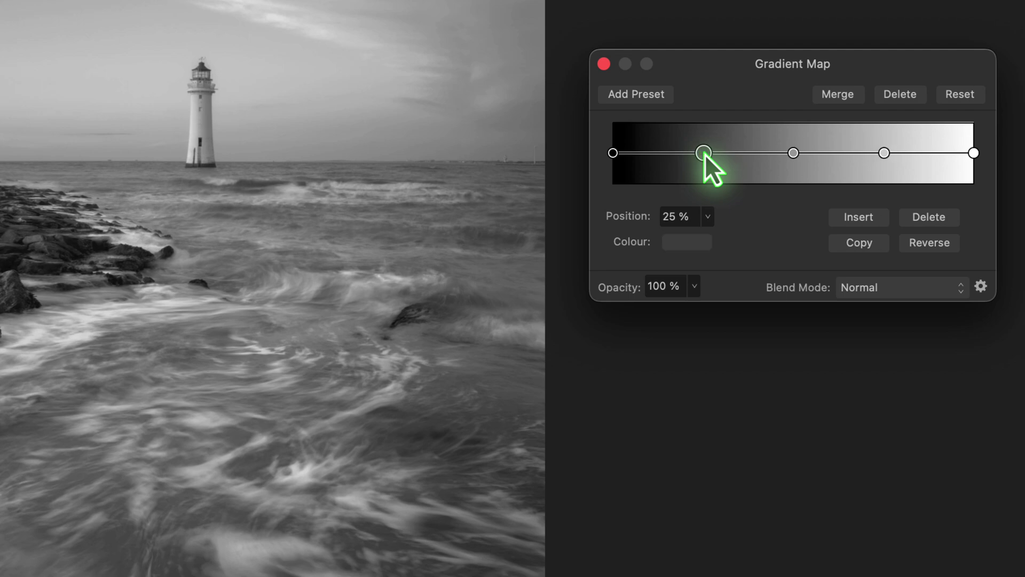
pyautogui.click(693, 244)
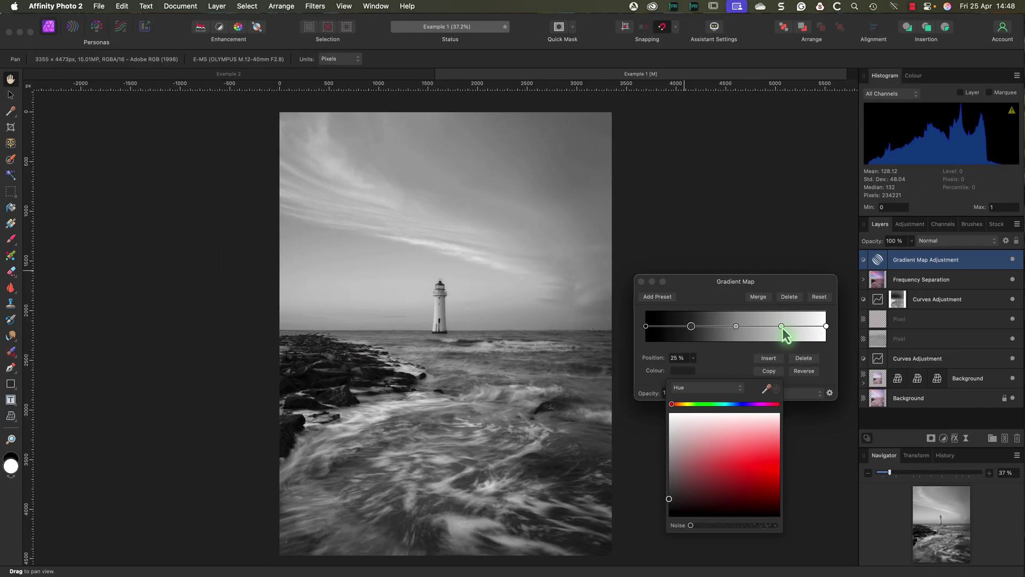
pyautogui.click(782, 327)
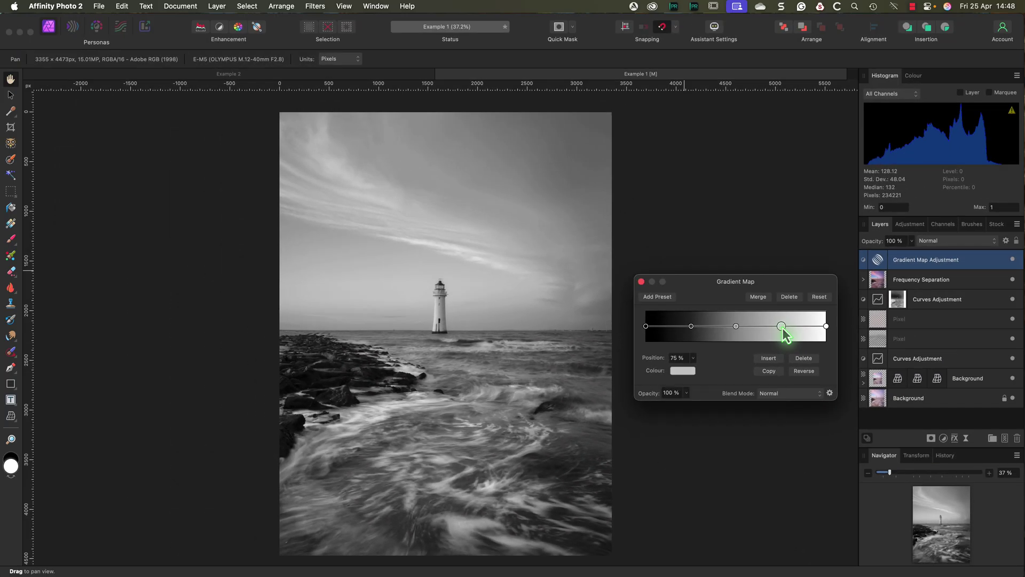
pyautogui.click(686, 372)
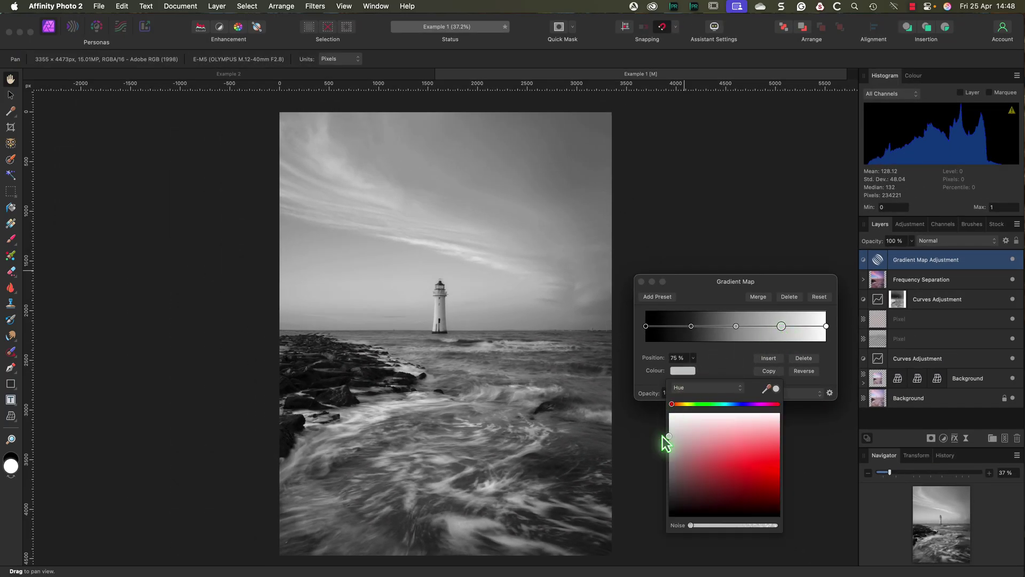
pyautogui.moveTo(669, 437); pyautogui.dragTo(669, 427)
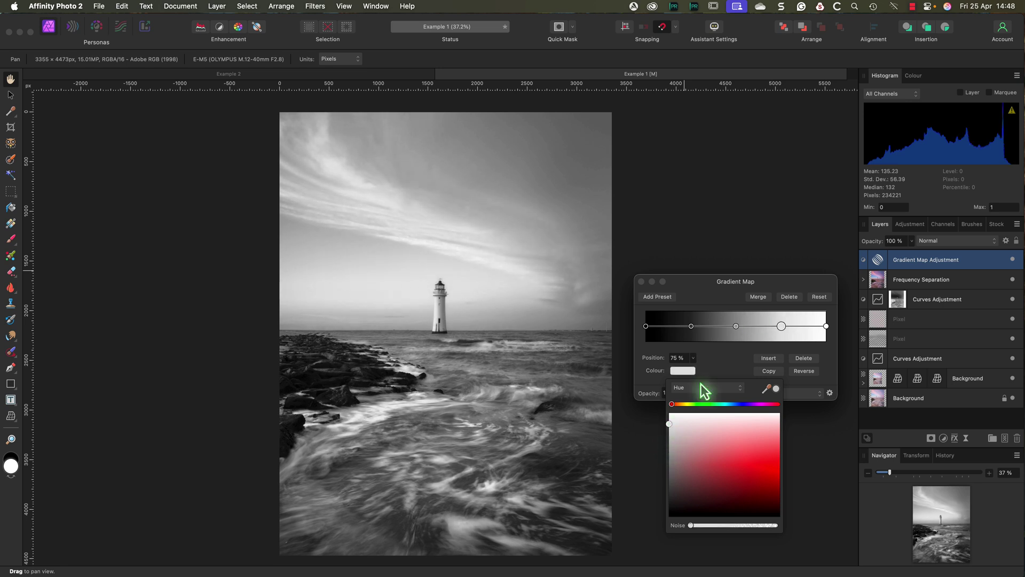
pyautogui.click(729, 302)
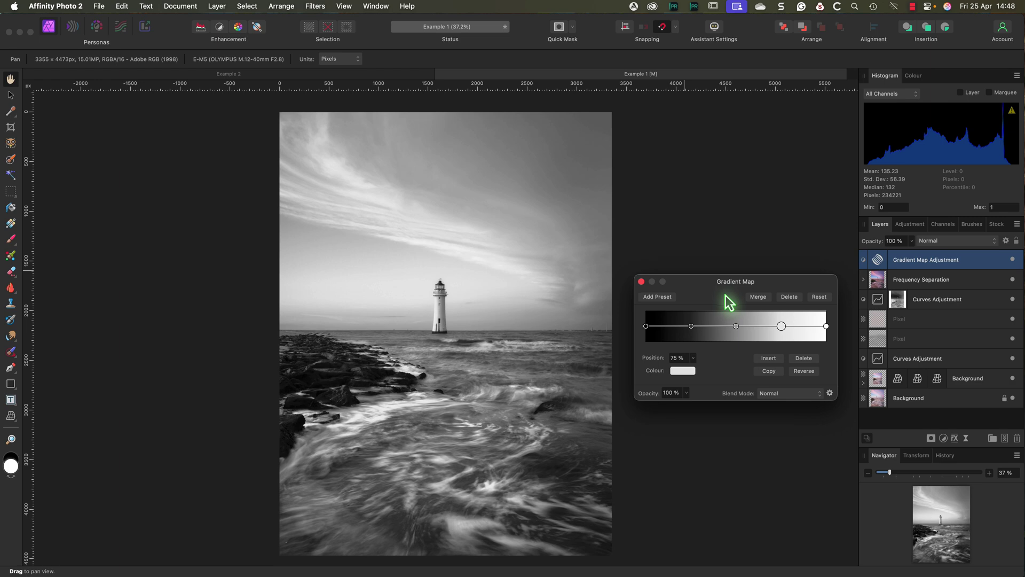
# - Close the lighthouse Gradient Map dialog and bring up the adjustments list in Example 2
pyautogui.click(642, 281)
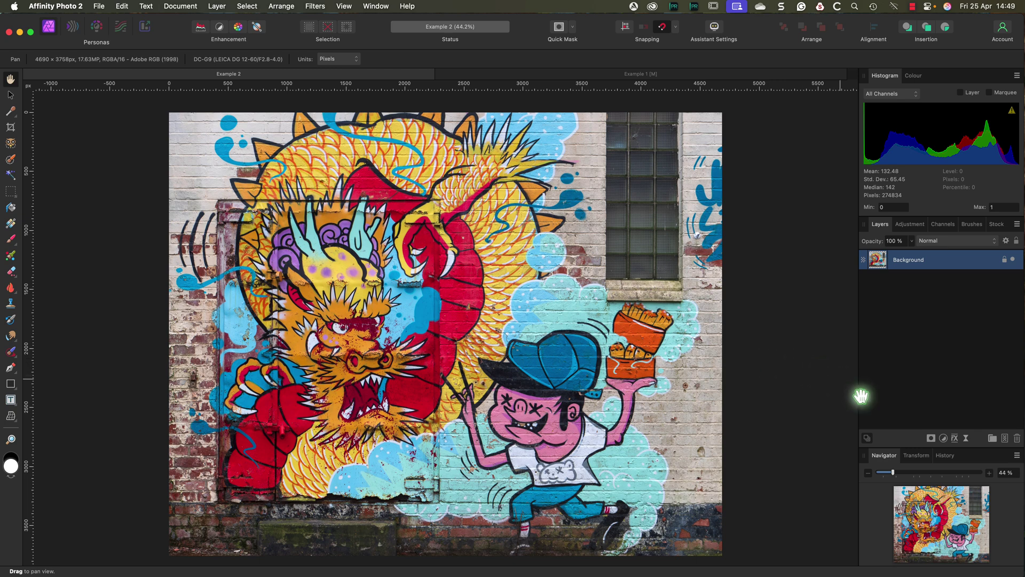
pyautogui.click(944, 439)
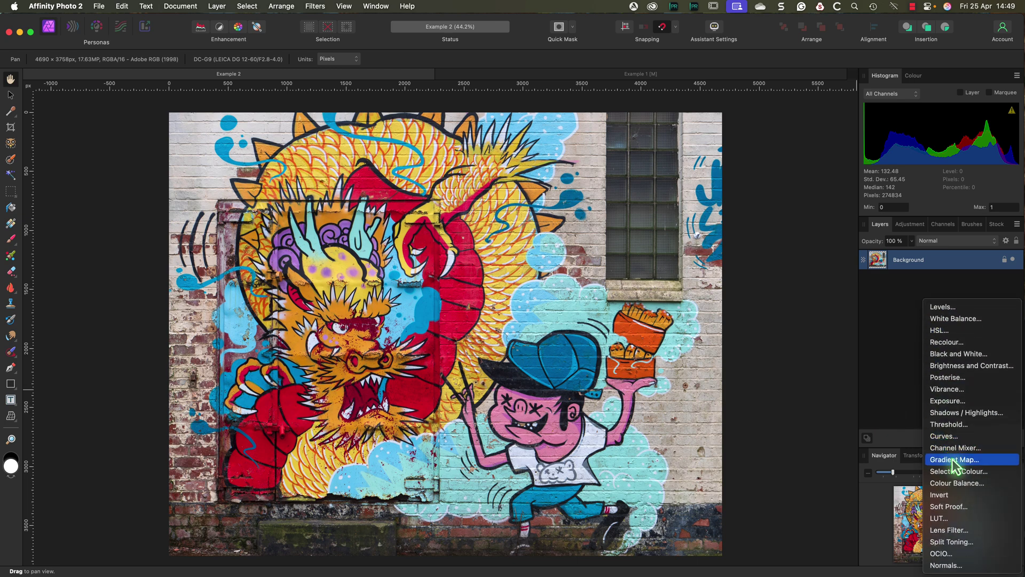
# - Add a Gradient Map to the mural with a blue start stop and an orange end stop
pyautogui.click(954, 460)
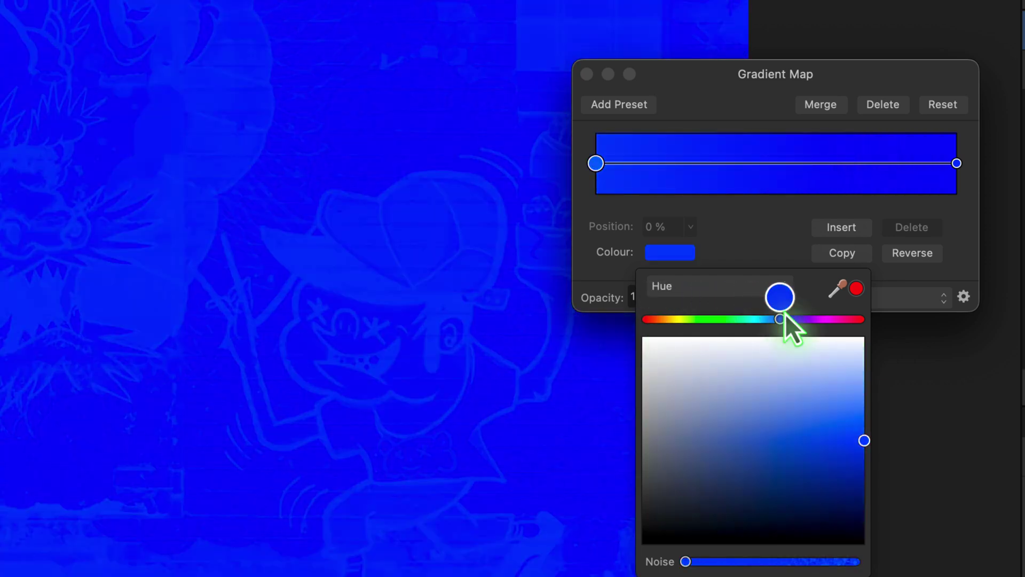
pyautogui.click(775, 244)
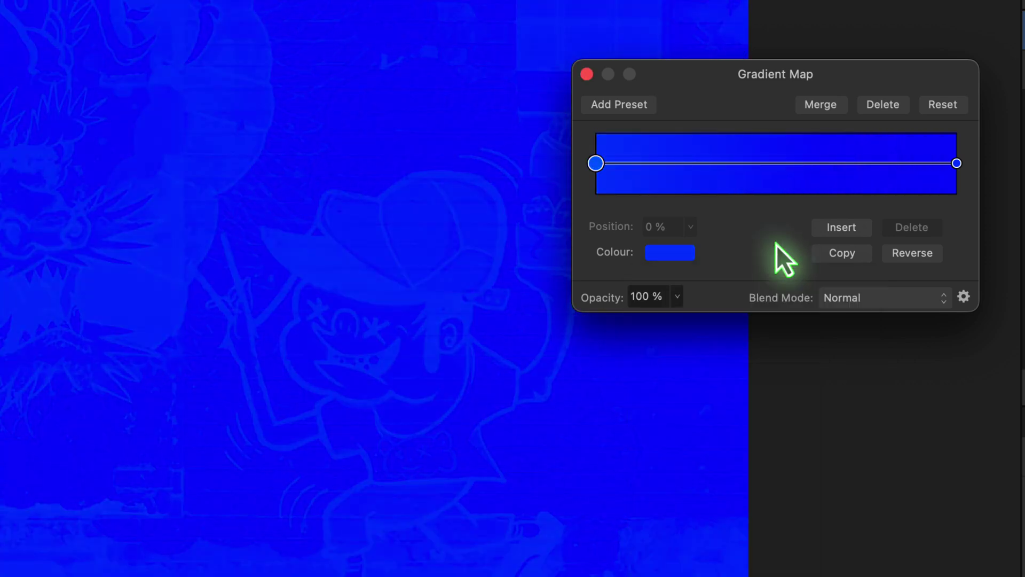
pyautogui.click(957, 164)
pyautogui.click(689, 256)
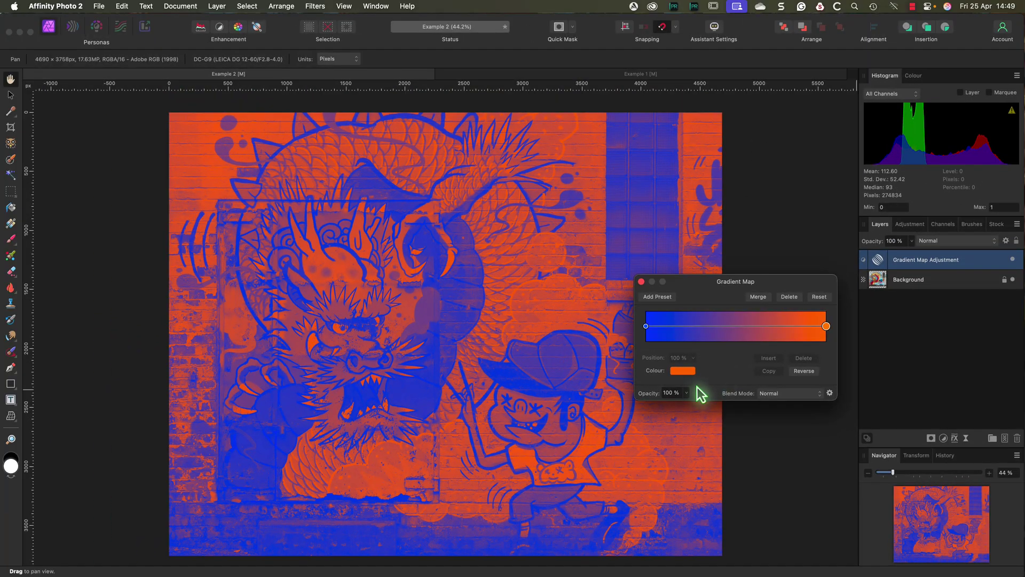
# - Lower the blue-orange gradient map's opacity to 25%
pyautogui.click(686, 392)
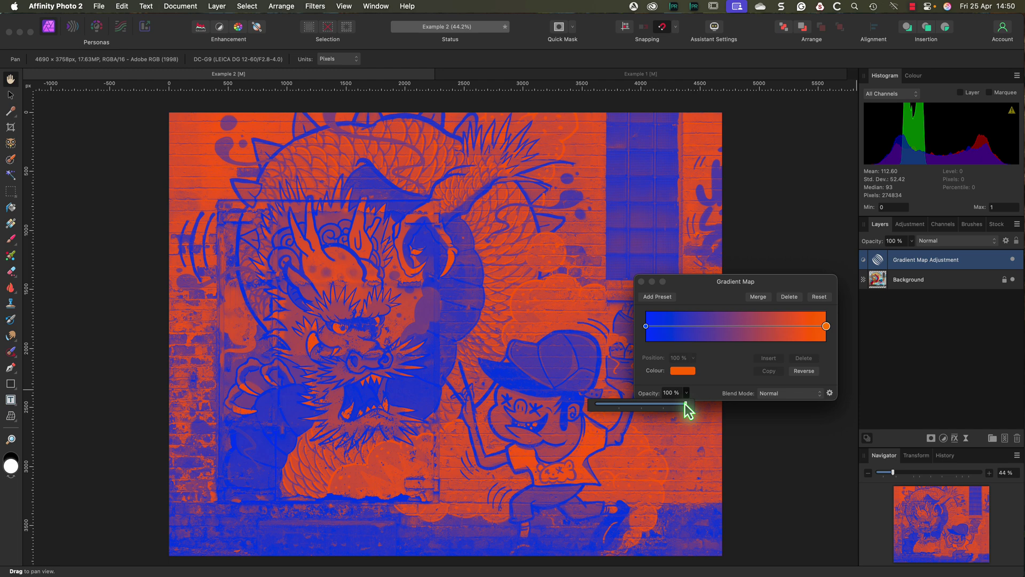
pyautogui.moveTo(685, 403); pyautogui.dragTo(619, 404)
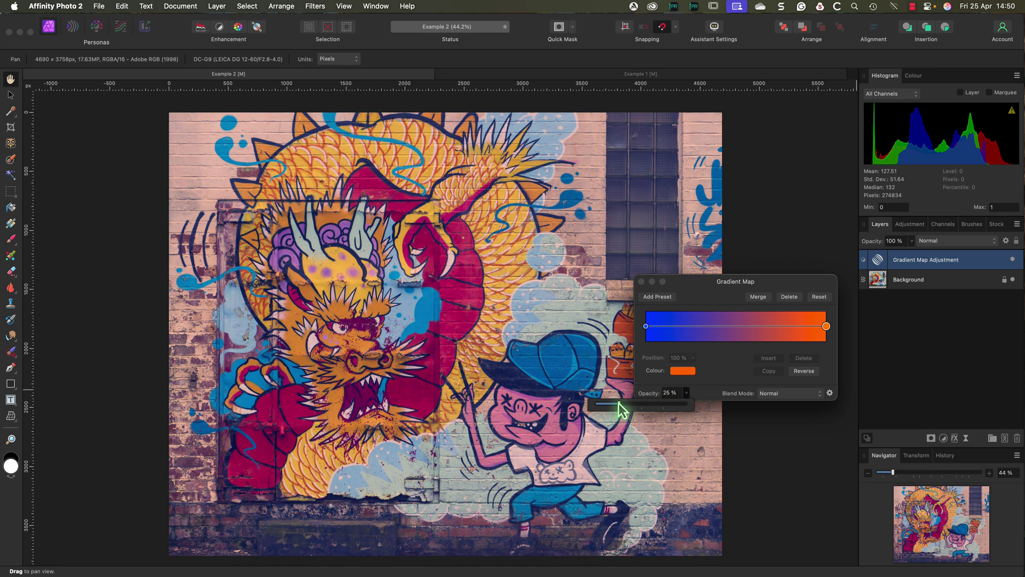
pyautogui.click(714, 380)
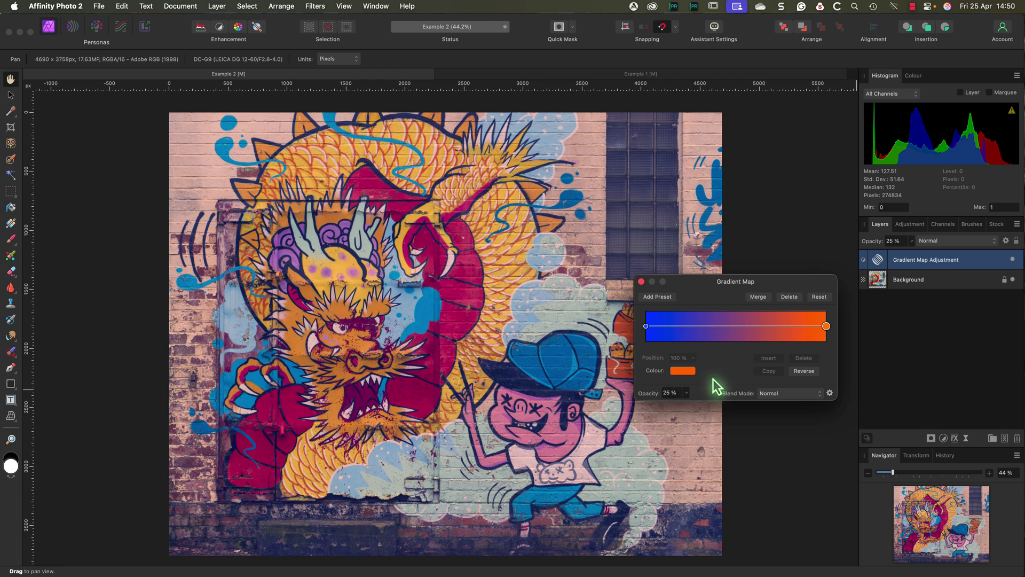
pyautogui.click(735, 368)
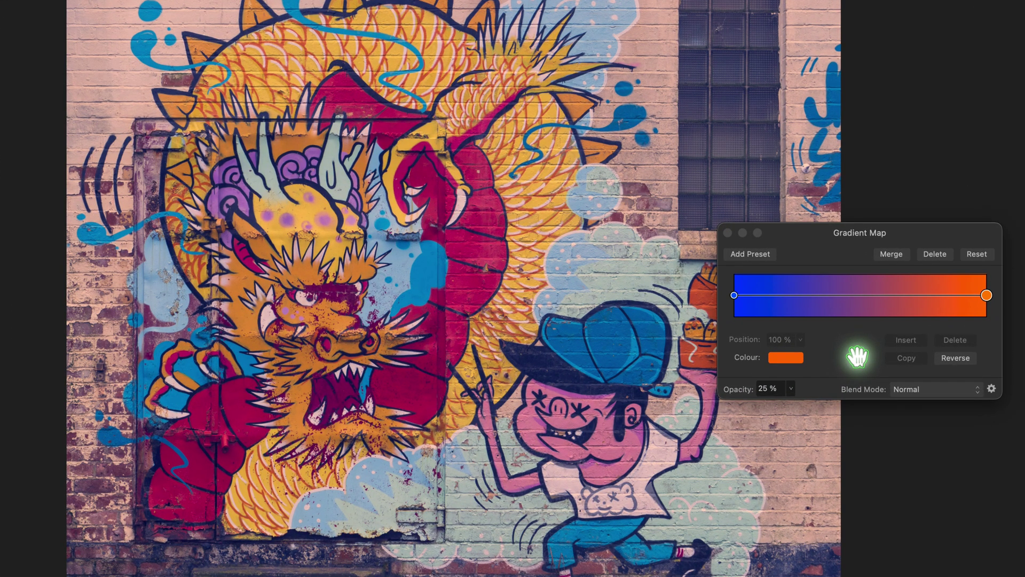
# - Set the gradient map's blend mode to Glow, keeping 25% opacity
pyautogui.click(977, 391)
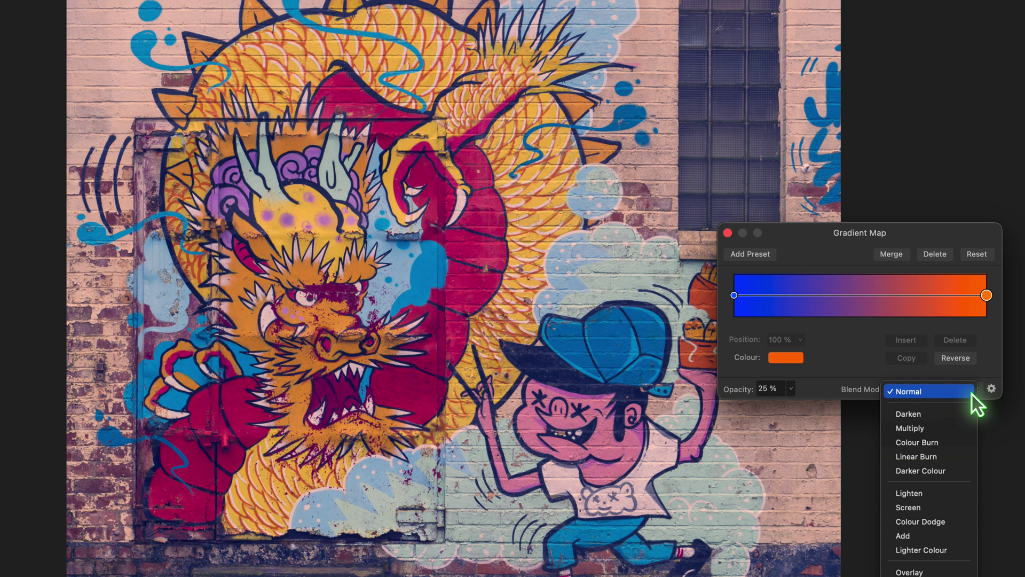
pyautogui.scroll(-10, 972, 394)
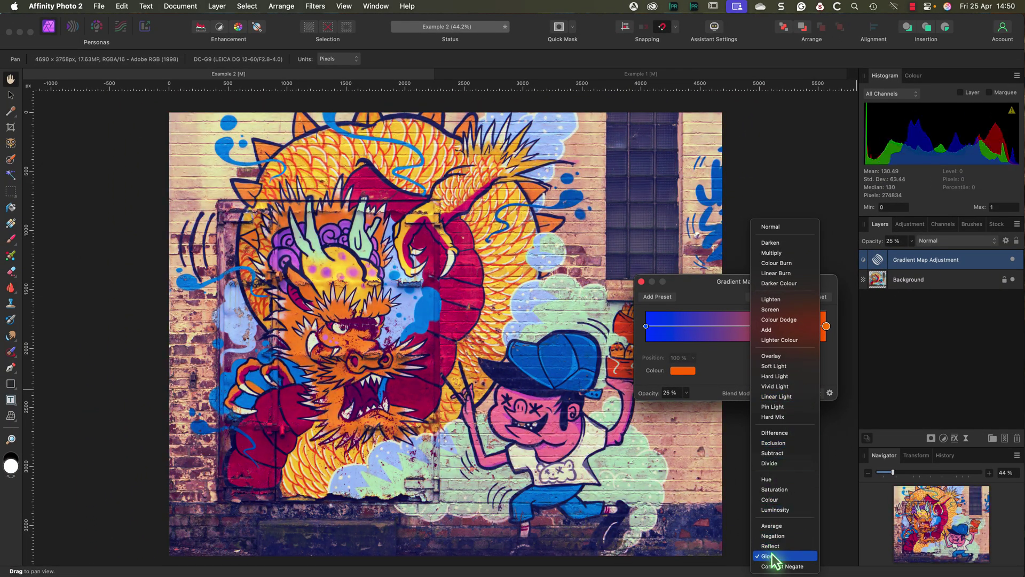
pyautogui.click(769, 555)
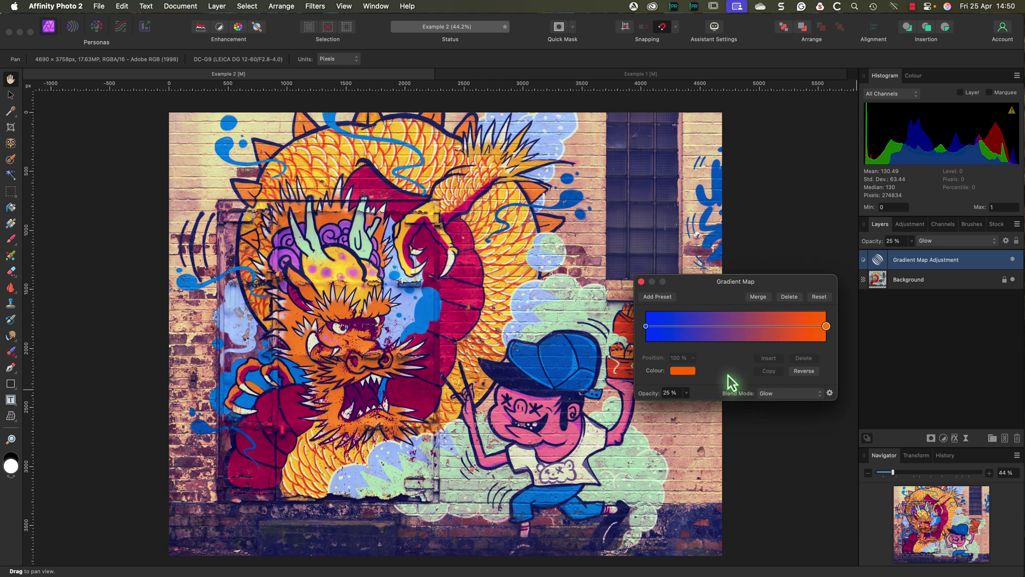
pyautogui.click(812, 372)
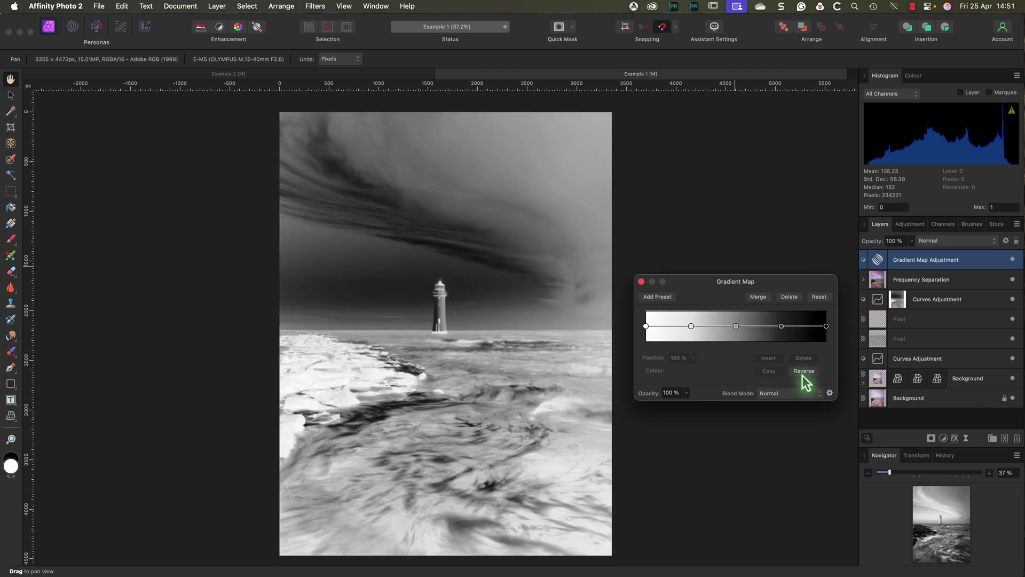
pyautogui.click(804, 370)
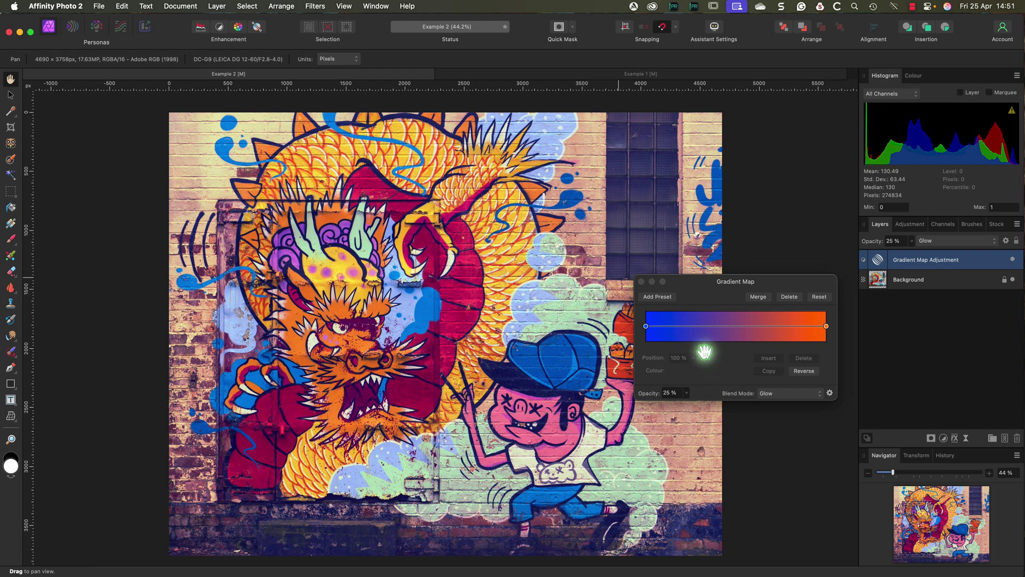
# - Insert a purple stop at 50% between blue and orange, testing positions before settling at 50%
pyautogui.click(648, 330)
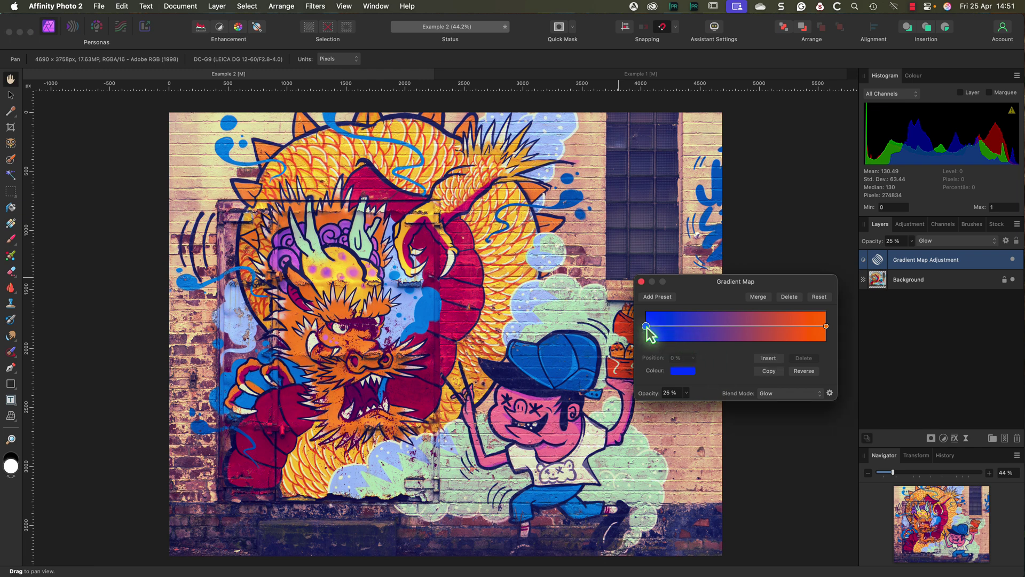
pyautogui.click(769, 358)
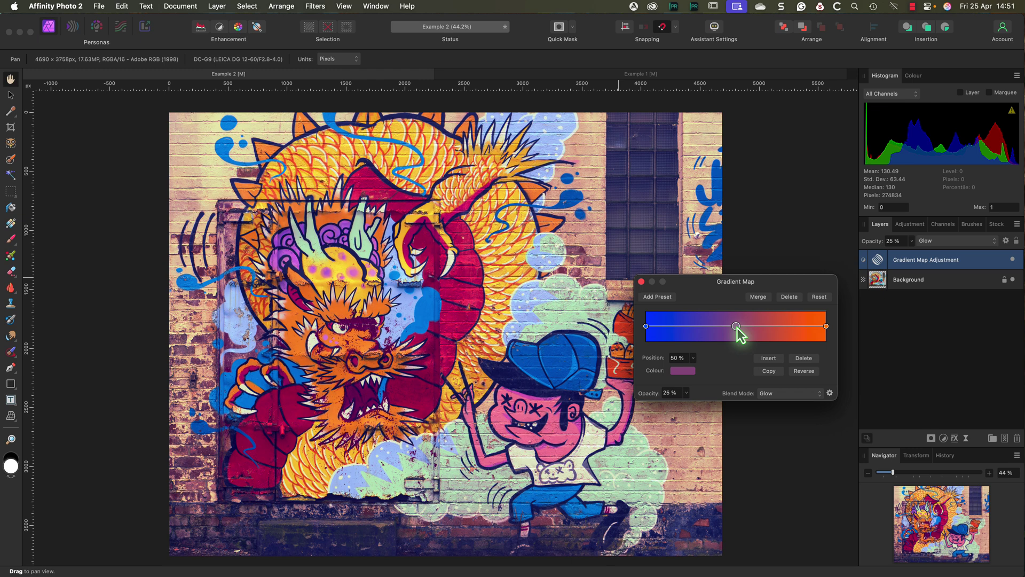
pyautogui.moveTo(737, 327); pyautogui.dragTo(800, 328)
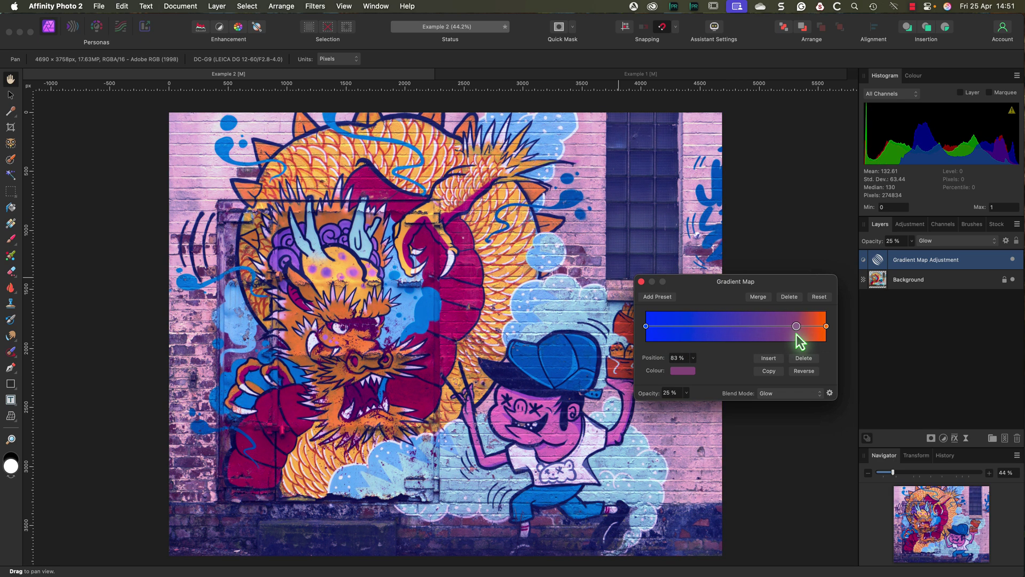
pyautogui.moveTo(801, 333); pyautogui.dragTo(737, 332)
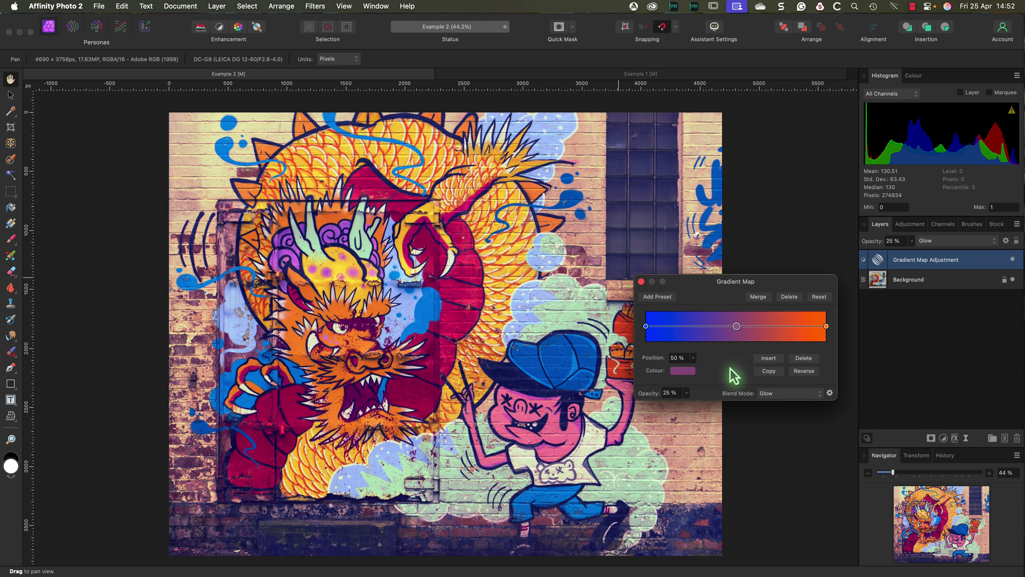